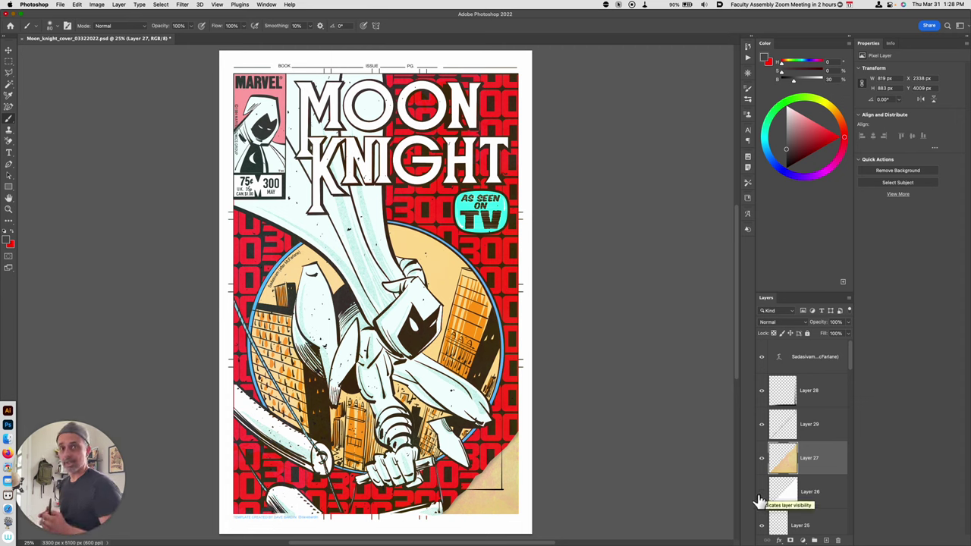
- Hide Layer 26, Layer 27 and Layer 29 to remove the beige page curl
{"action": "left_click", "coordinate": [760, 494]}
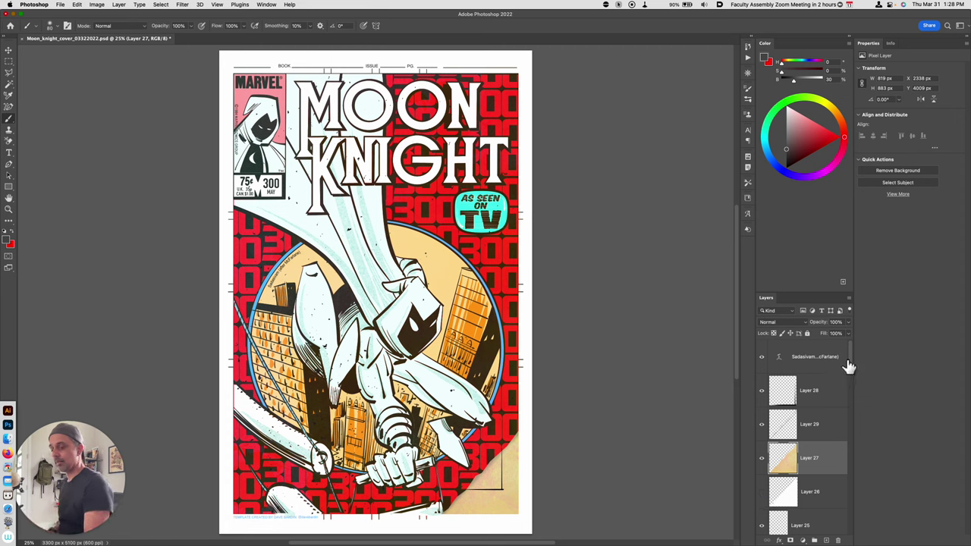
{"action": "left_click", "coordinate": [762, 458]}
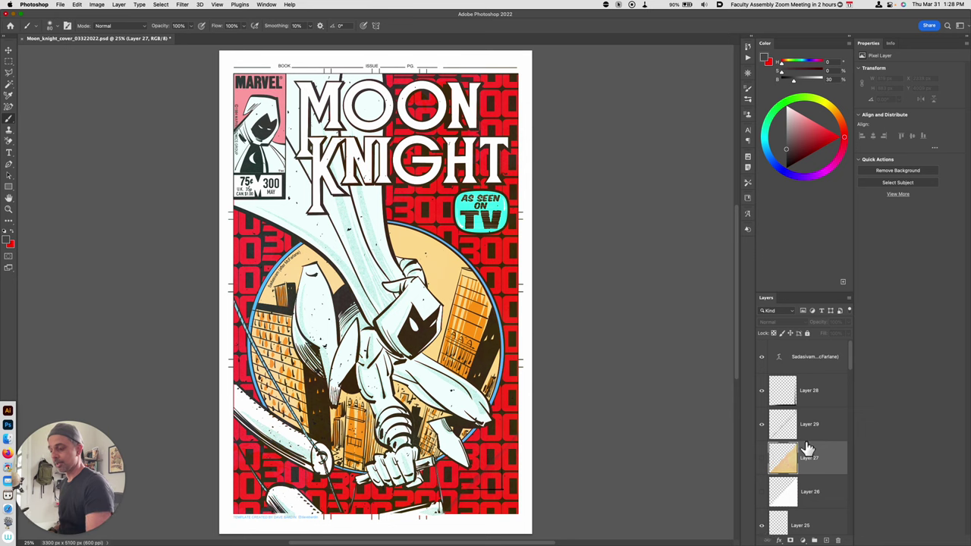
{"action": "left_click", "coordinate": [761, 424]}
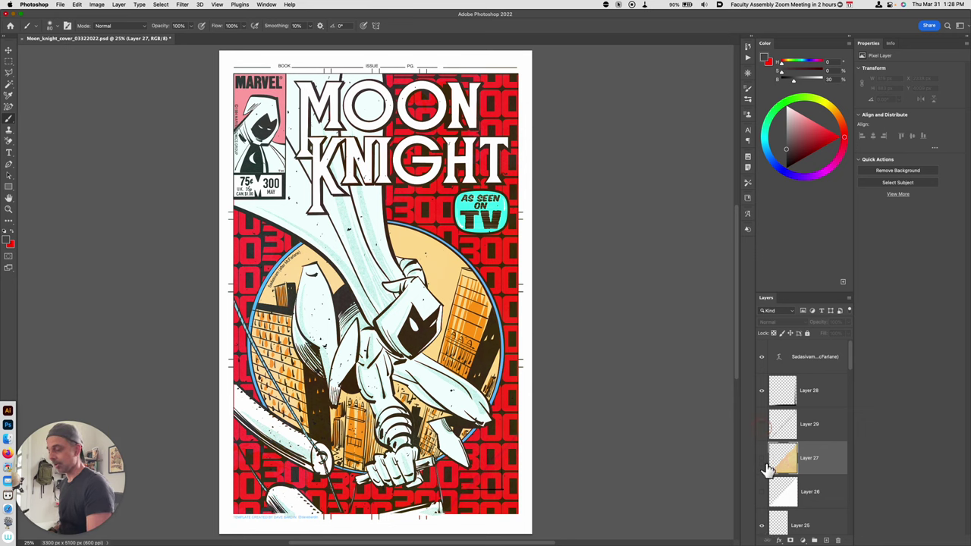
{"action": "left_click_drag", "start_coordinate": [851, 368], "coordinate": [855, 398]}
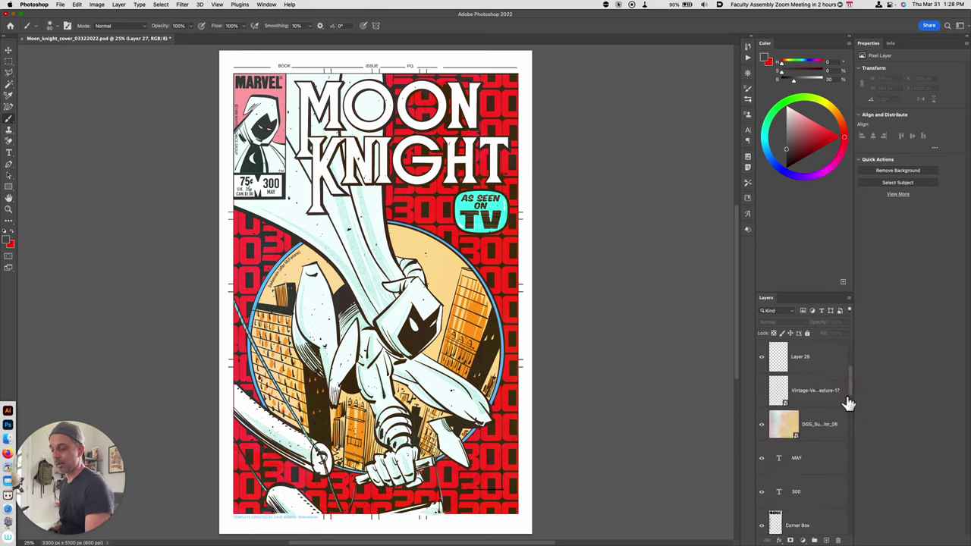
- Duplicate DGS_SummerWatercolor_06, set the copy to Normal at 100% opacity, and move it to the top
{"action": "left_click", "coordinate": [814, 432]}
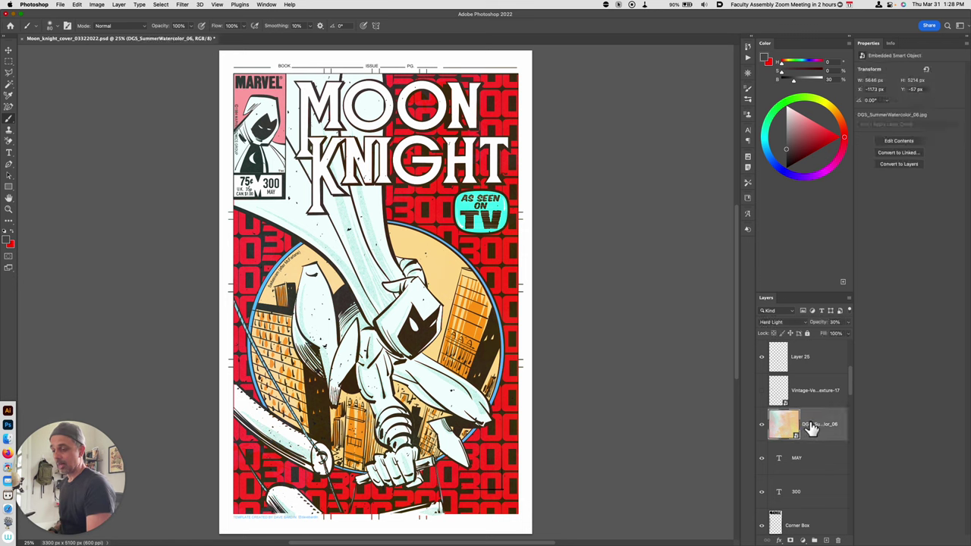
{"action": "key", "text": "super"}
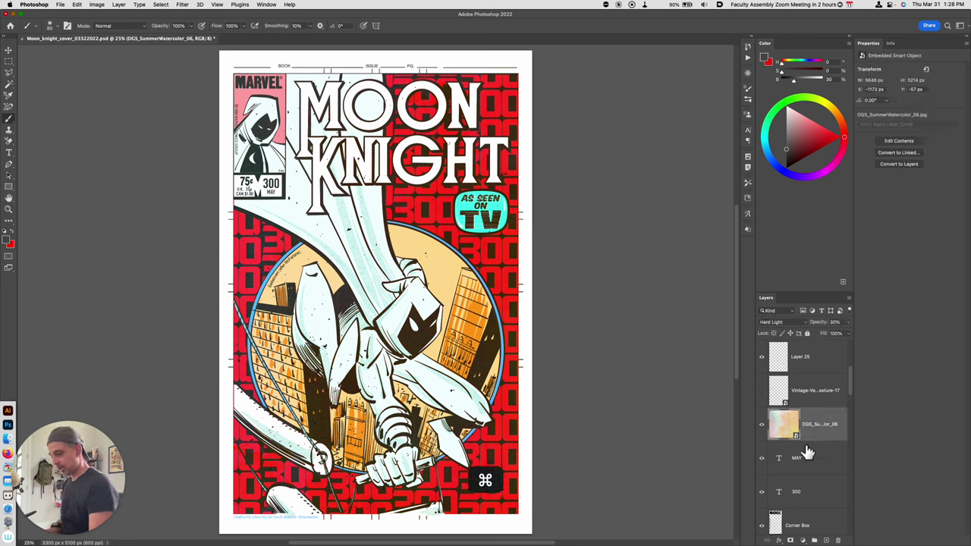
{"action": "key", "text": "super+j"}
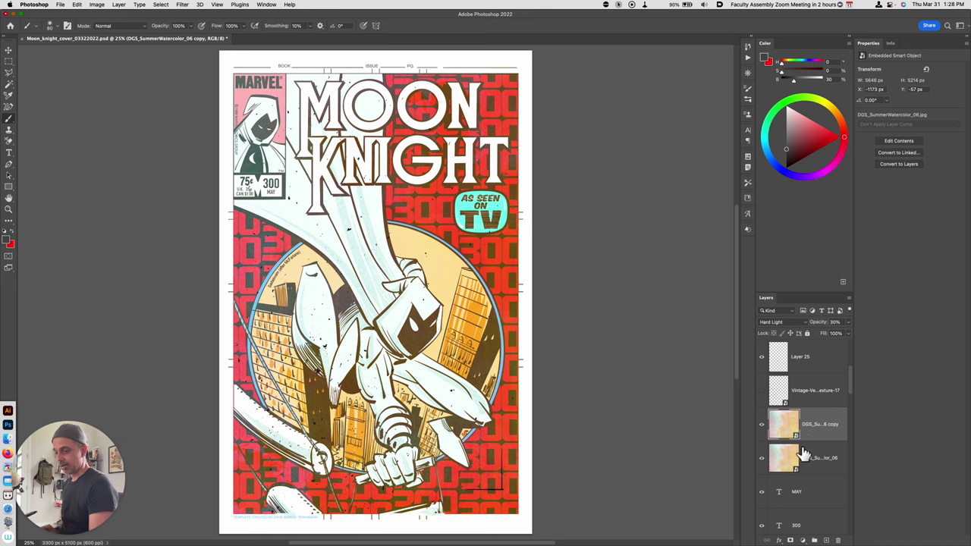
{"action": "left_click", "coordinate": [796, 323]}
{"action": "left_click", "coordinate": [769, 197]}
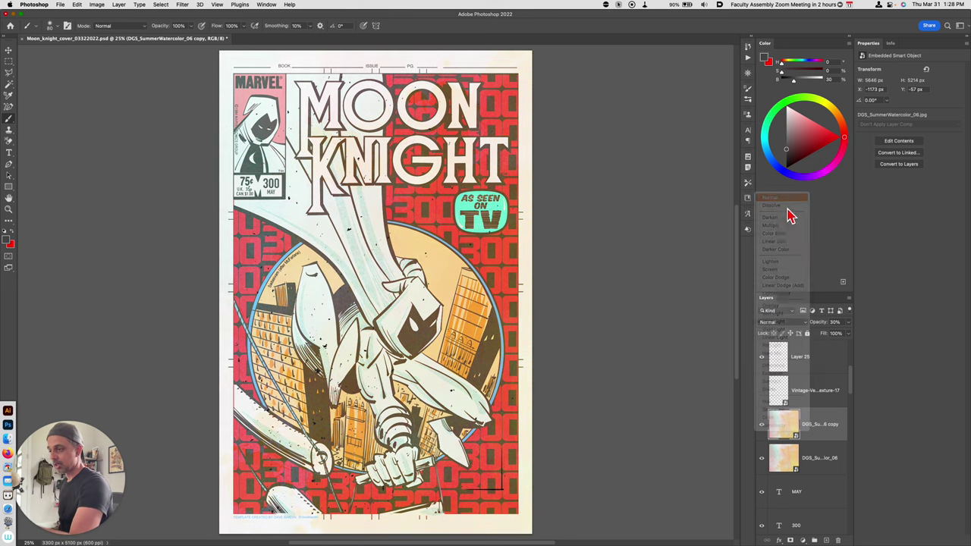
{"action": "key", "text": "super"}
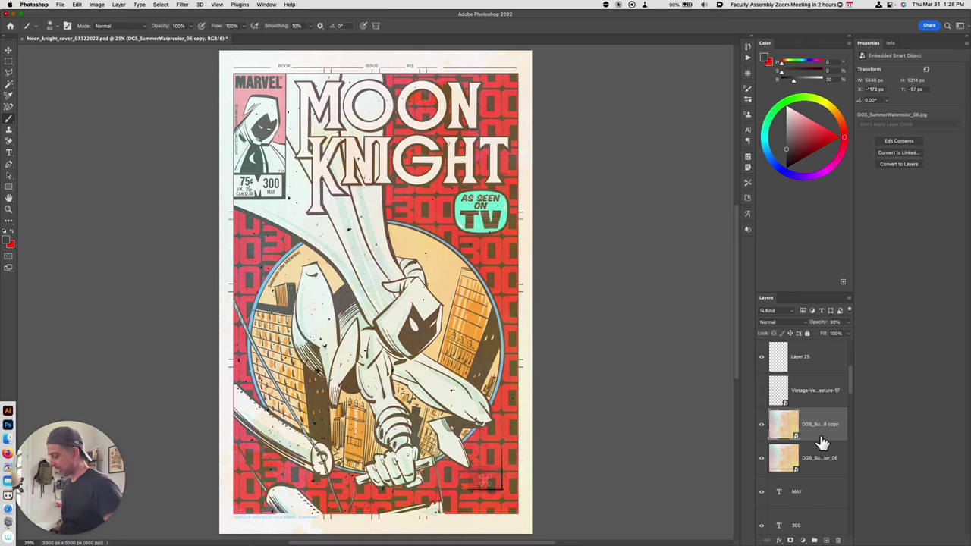
{"action": "key", "text": "shift"}
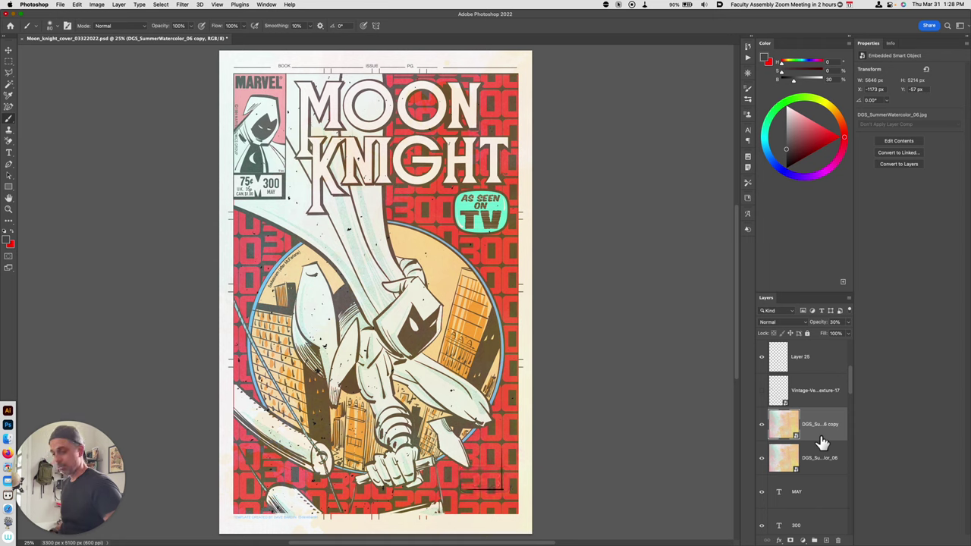
{"action": "key", "text": "super+shift+bracketright"}
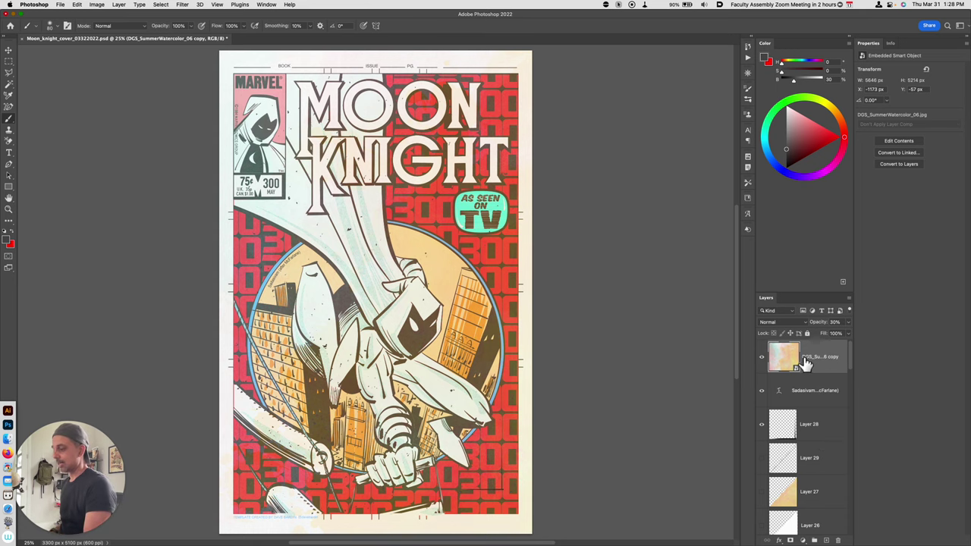
{"action": "left_click_drag", "start_coordinate": [847, 323], "coordinate": [877, 342]}
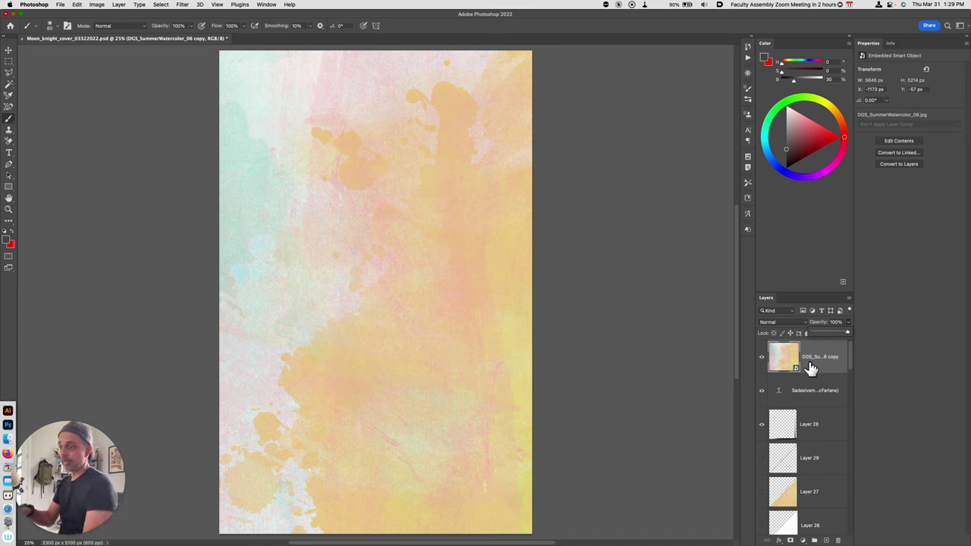
- Toggle the DGS_SummerWatercolor_06 copy on and off to compare, leaving it hidden
{"action": "left_click", "coordinate": [761, 357]}
{"action": "left_click", "coordinate": [762, 357]}
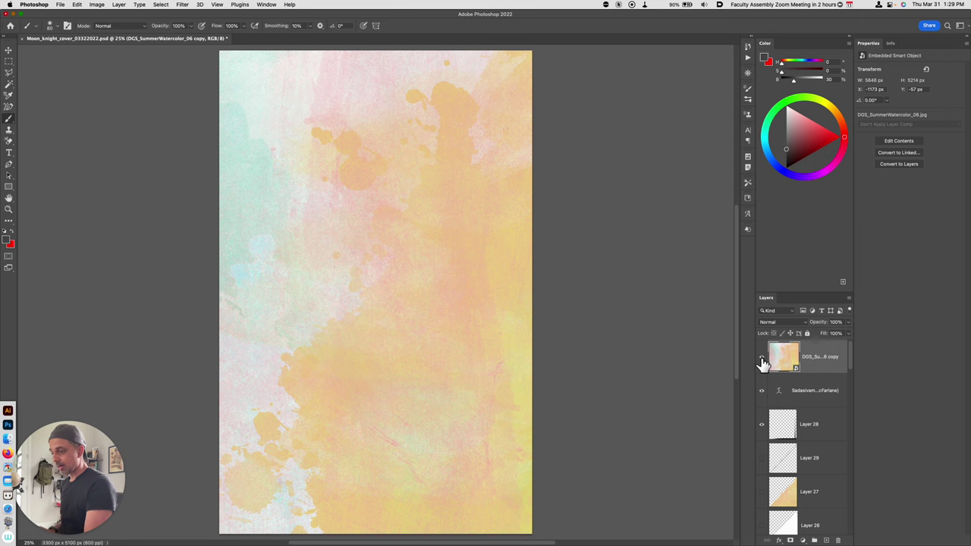
{"action": "left_click", "coordinate": [762, 358]}
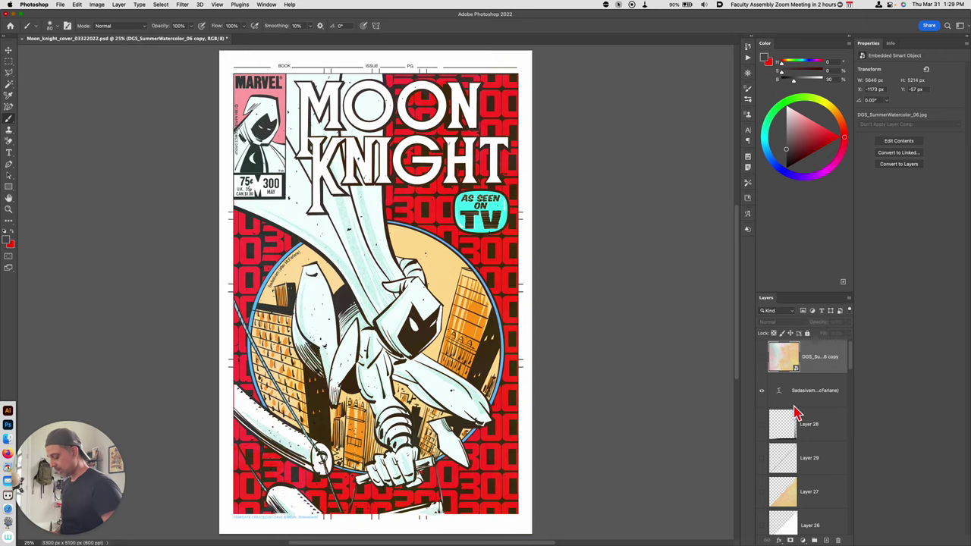
- Add empty Layer 30, lasso a triangle over the bottom-right corner, and reshow the watercolor copy
{"action": "key", "text": "alt+shift+super+n"}
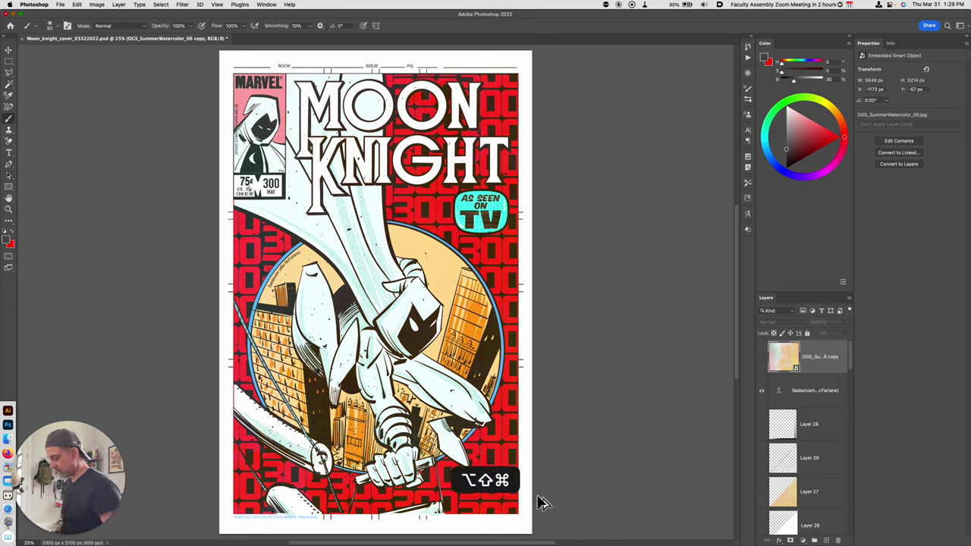
{"action": "key", "text": "l"}
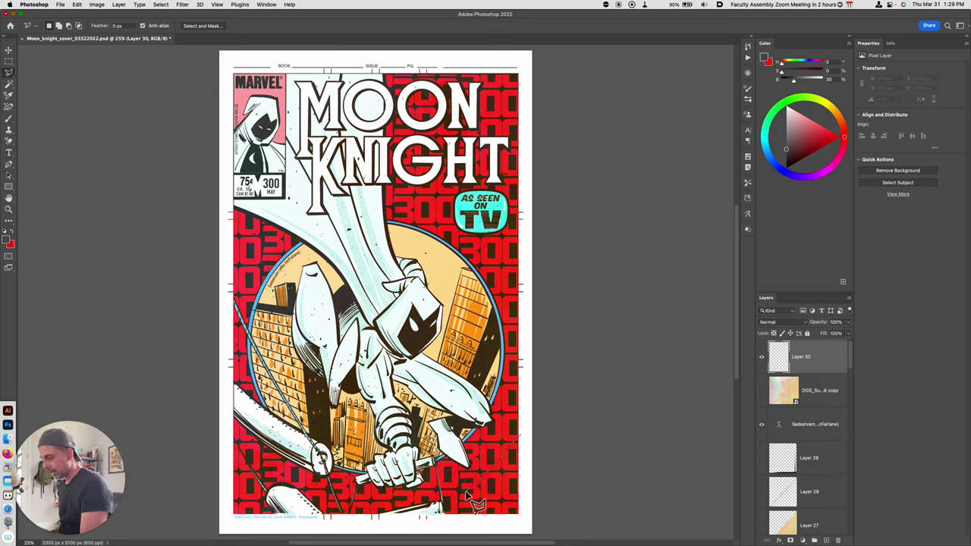
{"action": "mouse_move", "coordinate": [468, 496]}
{"action": "left_mouse_down"}
{"action": "mouse_move", "coordinate": [447, 517]}
{"action": "mouse_move", "coordinate": [522, 521]}
{"action": "mouse_move", "coordinate": [521, 442]}
{"action": "mouse_move", "coordinate": [531, 465]}
{"action": "mouse_move", "coordinate": [628, 514]}
{"action": "mouse_move", "coordinate": [590, 405]}
{"action": "mouse_move", "coordinate": [594, 362]}
{"action": "left_mouse_up"}
{"action": "key", "text": "super+equal"}
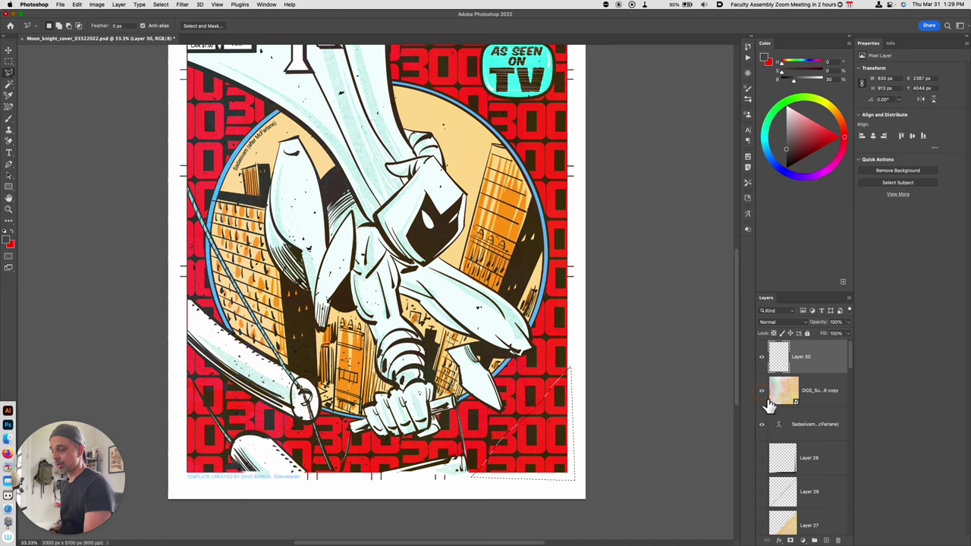
{"action": "left_click", "coordinate": [762, 391]}
- Copy the selected watercolor corner onto new Layer 31 and hide the full watercolor copy
{"action": "left_click", "coordinate": [819, 395]}
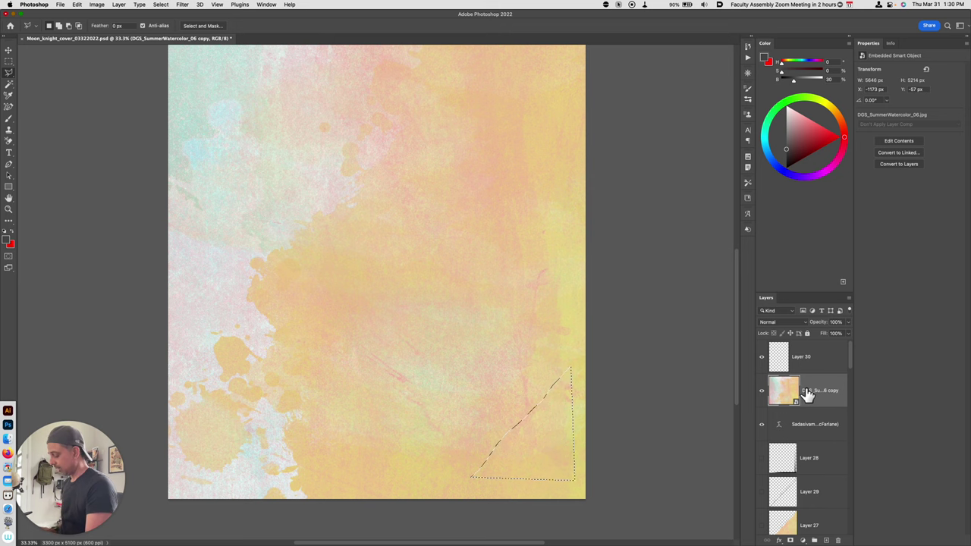
{"action": "key", "text": "super+j"}
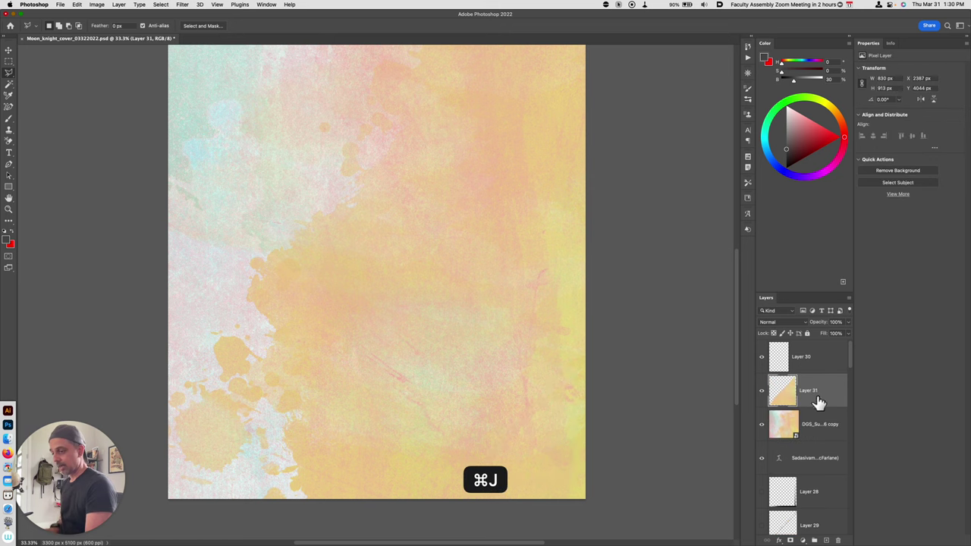
{"action": "left_click", "coordinate": [762, 429]}
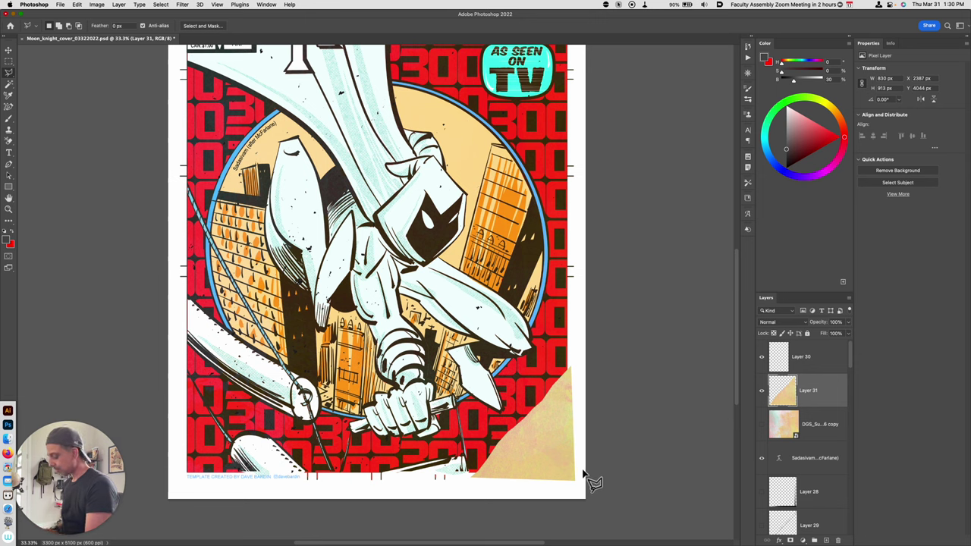
{"action": "key", "text": "v"}
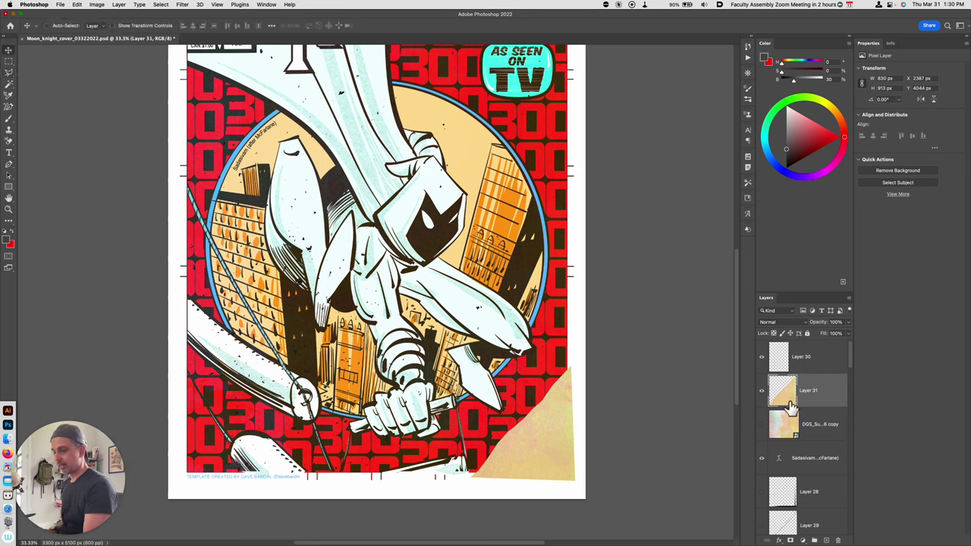
- Set Layer 31 to 50% opacity and cut the triangle's overhang past the right and bottom edges
{"action": "key", "text": "5"}
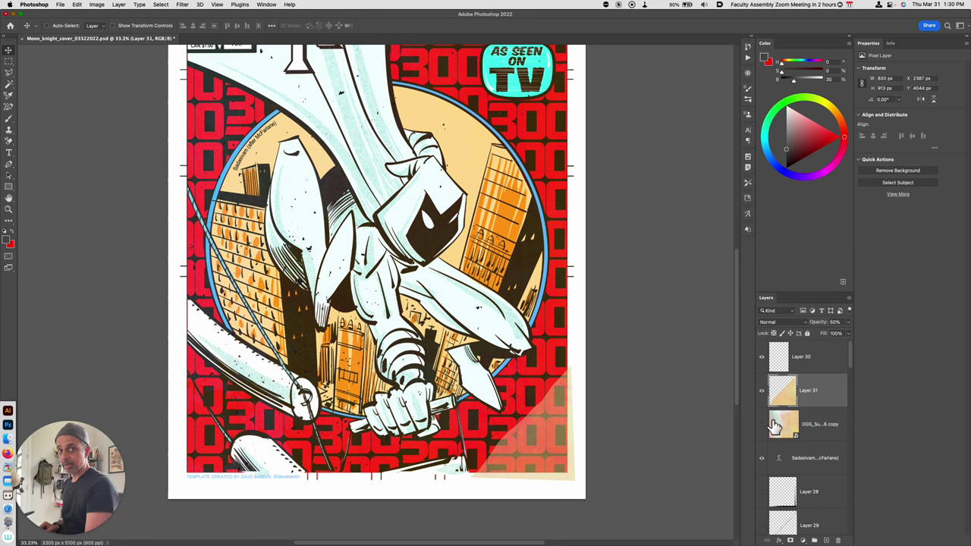
{"action": "key", "text": "super+equal"}
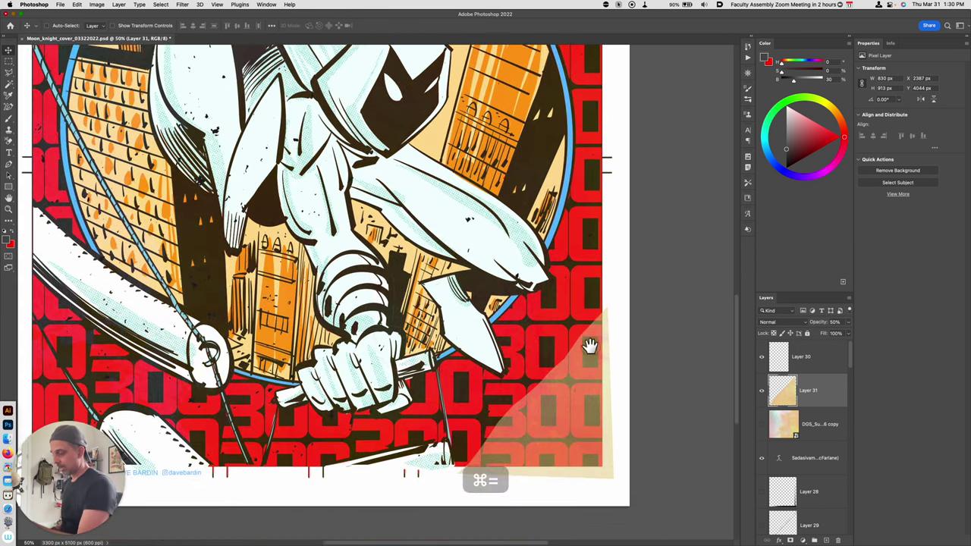
{"action": "left_click_drag", "start_coordinate": [589, 346], "coordinate": [580, 335]}
{"action": "key", "text": "m"}
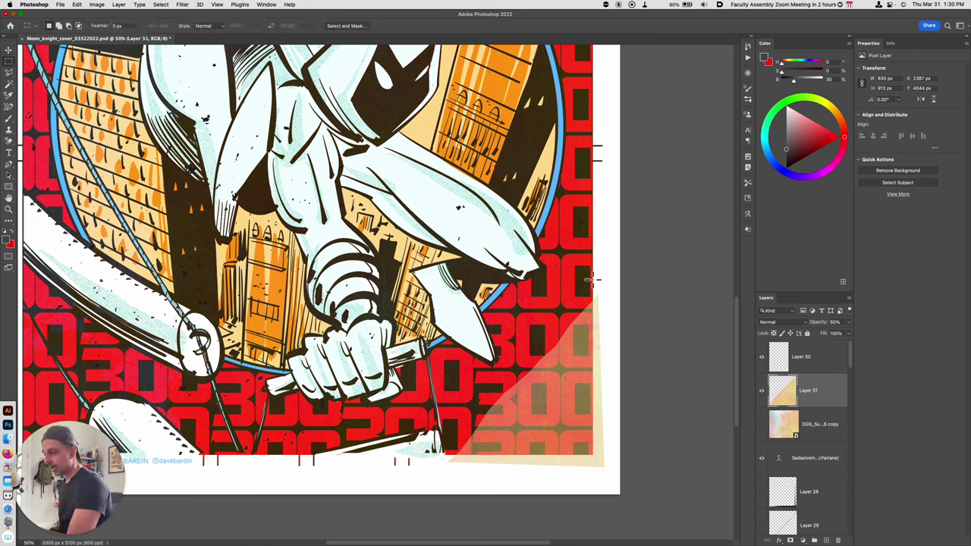
{"action": "left_click_drag", "start_coordinate": [594, 279], "coordinate": [635, 481]}
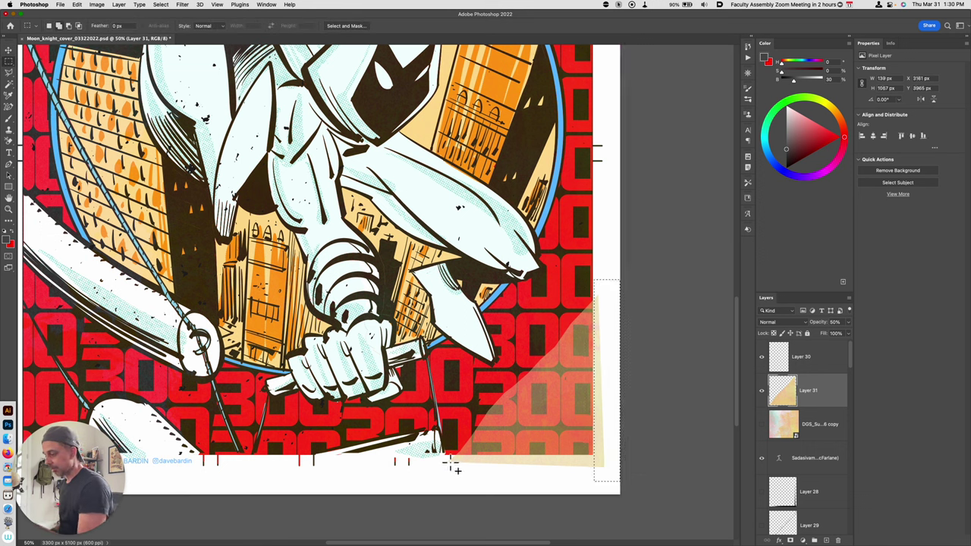
{"action": "left_click_drag", "start_coordinate": [441, 454], "coordinate": [632, 543]}
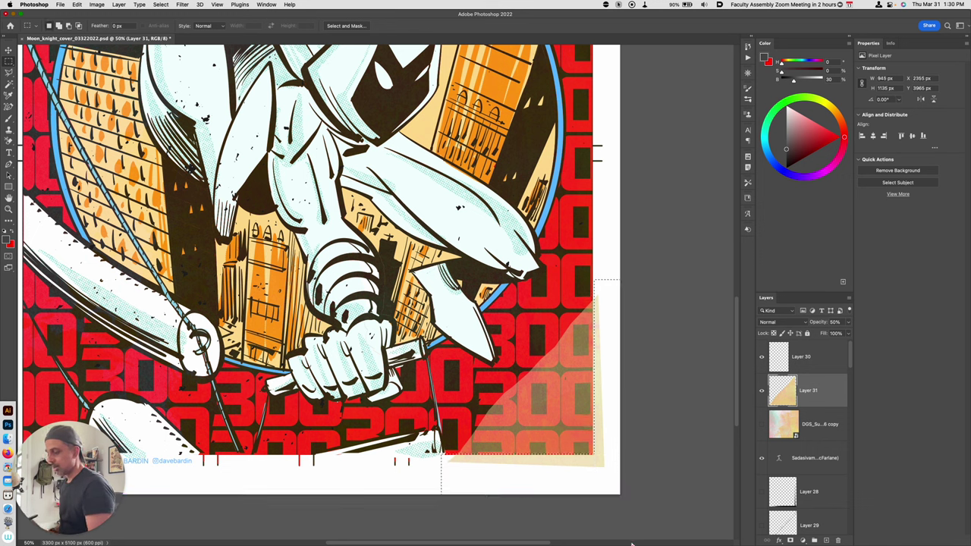
{"action": "key", "text": "super+x"}
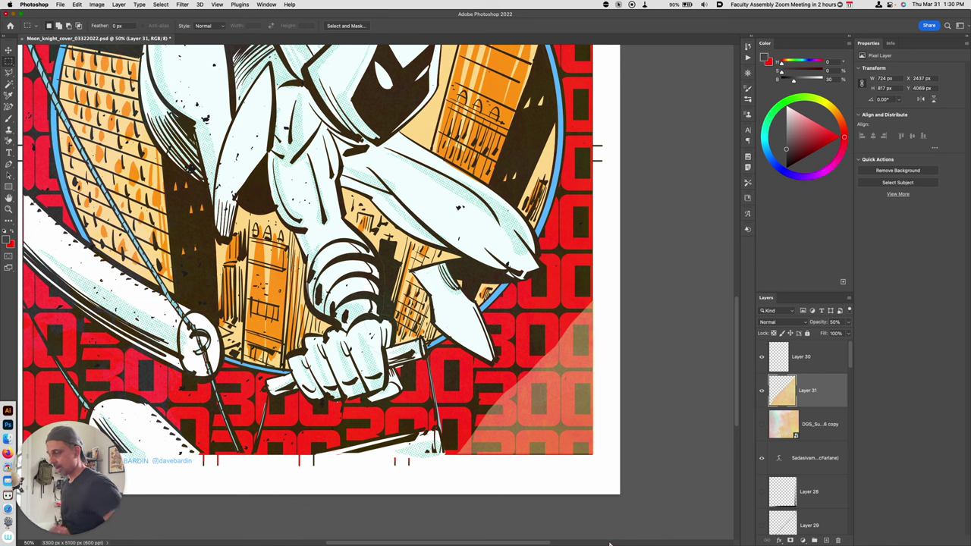
- Deselect, raise Layer 31 to 100% opacity, and nudge it slightly down and left
{"action": "key", "text": "Down"}
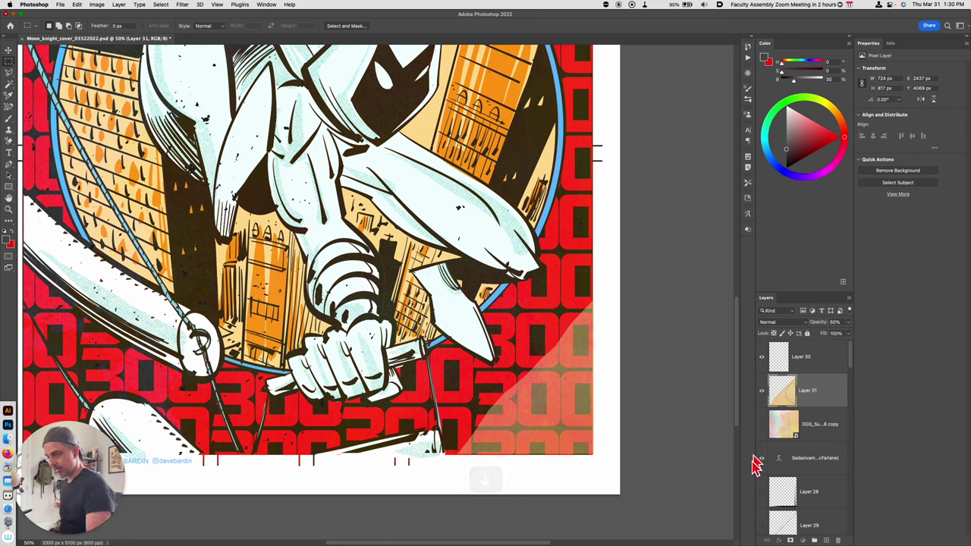
{"action": "left_click_drag", "start_coordinate": [559, 443], "coordinate": [562, 447]}
{"action": "key", "text": "super+d"}
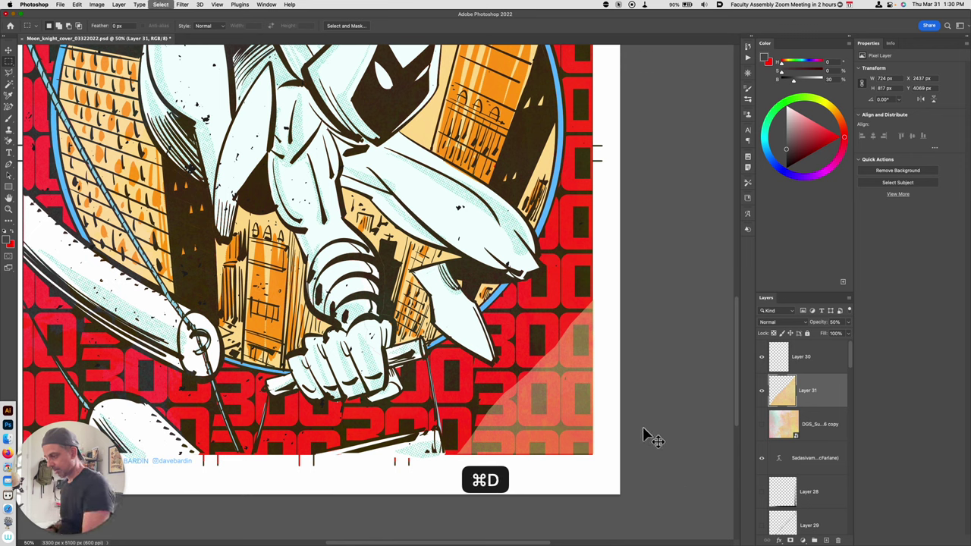
{"action": "left_click_drag", "start_coordinate": [848, 322], "coordinate": [882, 358]}
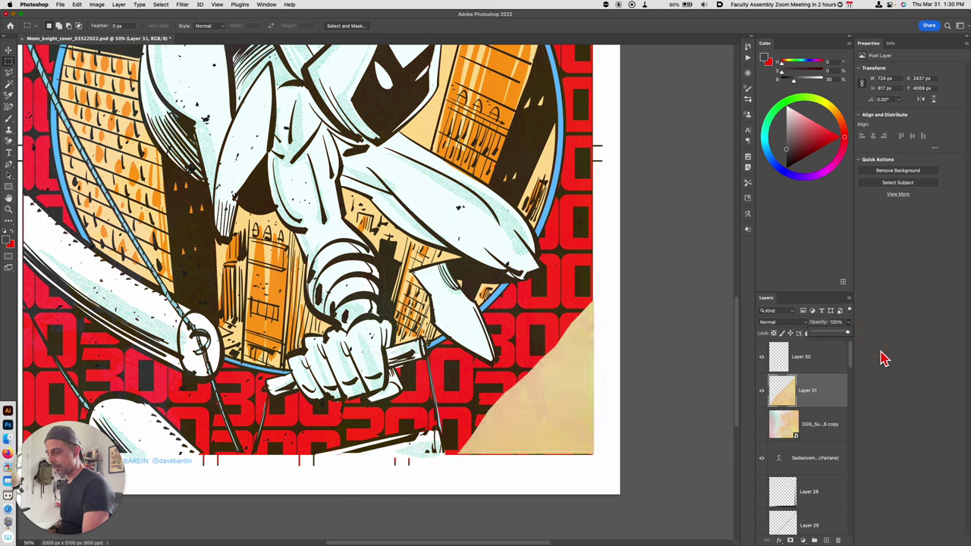
{"action": "key", "text": "v"}
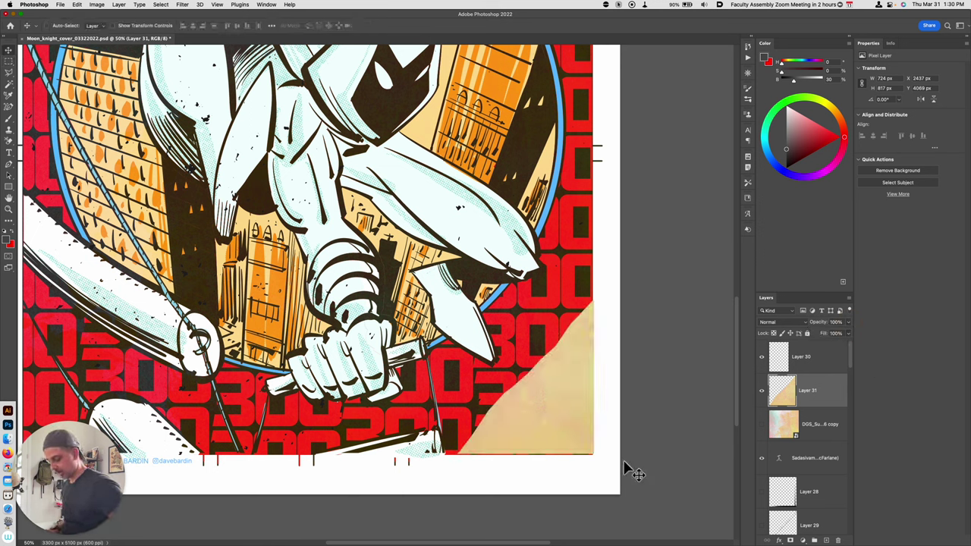
{"action": "key", "text": "Down"}
{"action": "key", "text": "Down"}
{"action": "key", "text": "Down"}
{"action": "key", "text": "Down"}
{"action": "key", "text": "Down"}
{"action": "key", "text": "Down"}
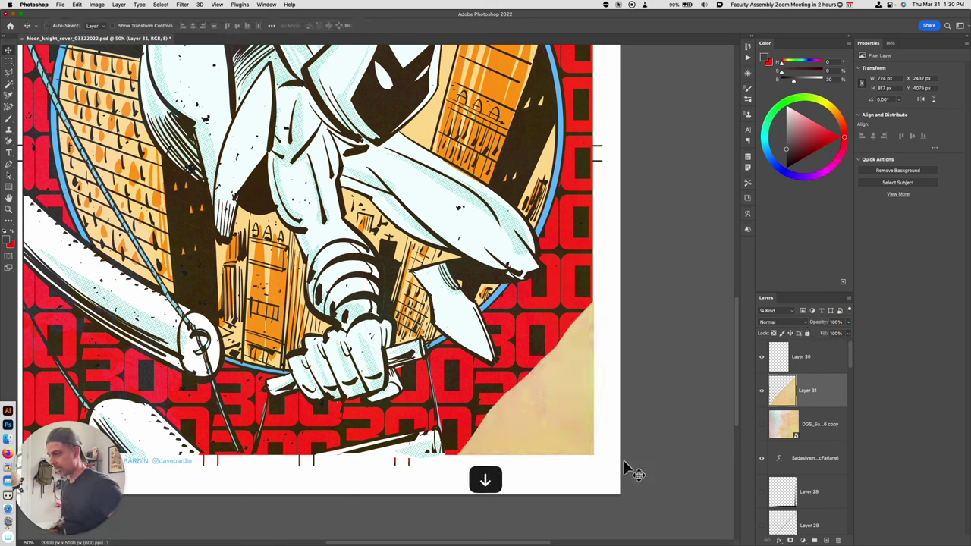
{"action": "key", "text": "Left"}
{"action": "key", "text": "Left"}
{"action": "key", "text": "Left"}
{"action": "key", "text": "Left"}
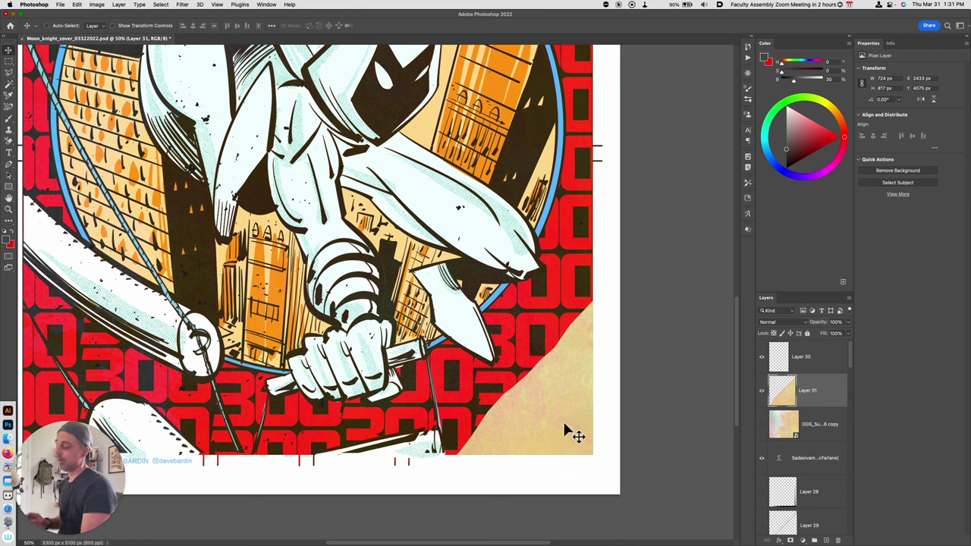
{"action": "key", "text": "super"}
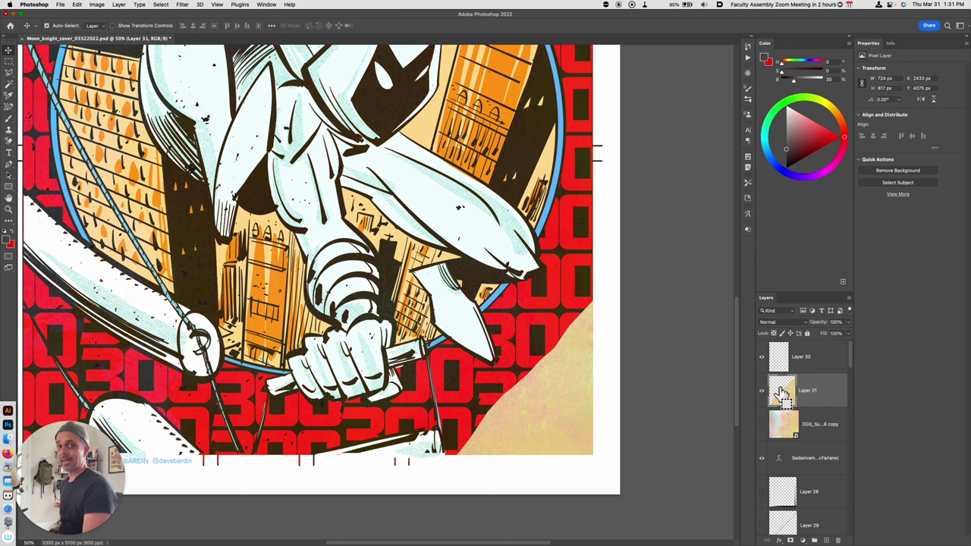
- Load Layer 31's outline as a selection, add empty Layer 32, and pick an 80 px soft round brush
{"action": "left_click", "coordinate": [781, 391], "text": "super"}
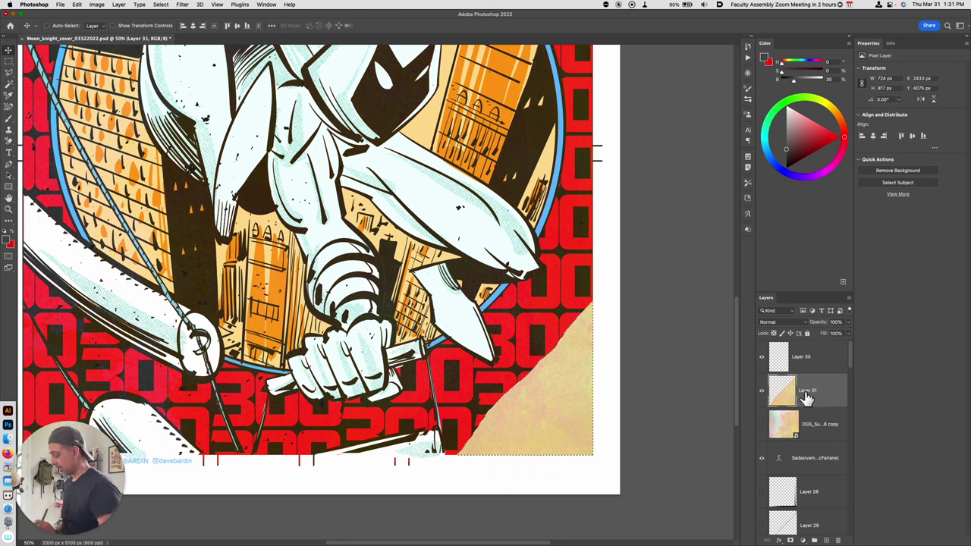
{"action": "key", "text": "alt+shift+super+n"}
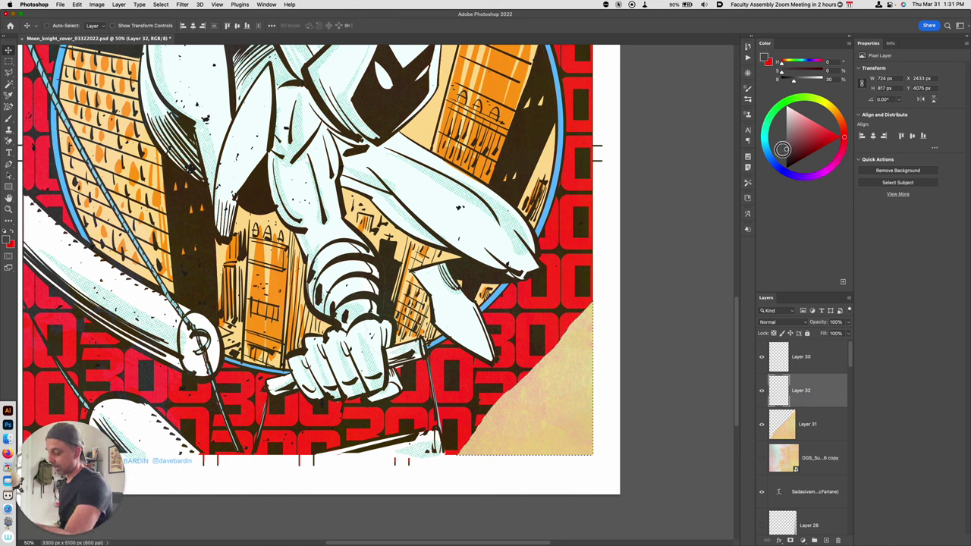
{"action": "key", "text": "b"}
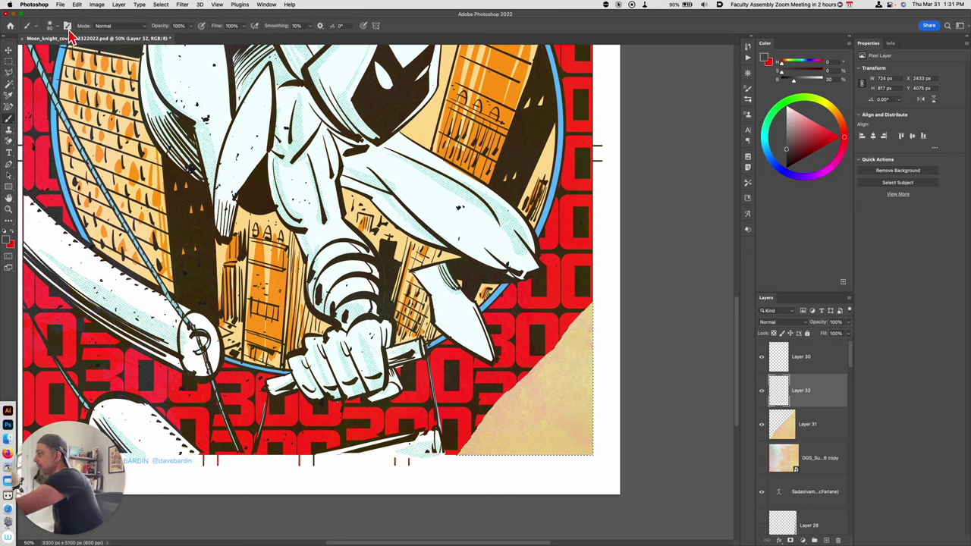
{"action": "left_click", "coordinate": [50, 26]}
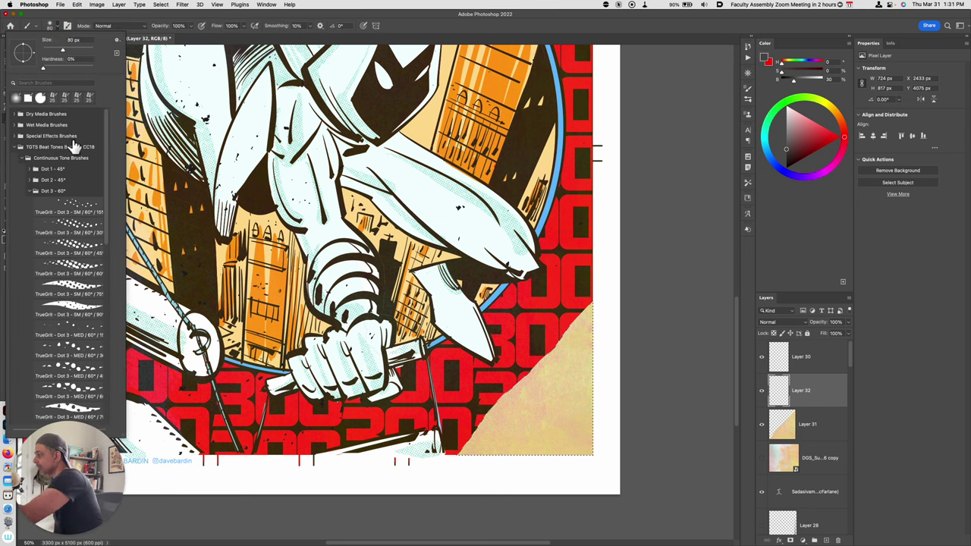
{"action": "left_click", "coordinate": [15, 115]}
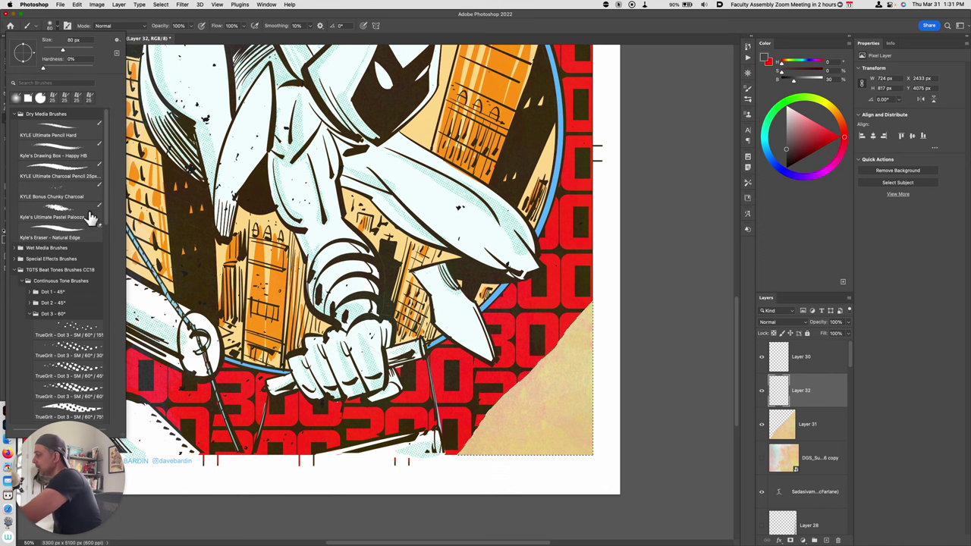
{"action": "scroll", "coordinate": [112, 182], "scroll_direction": "down", "scroll_amount": 3}
{"action": "scroll", "coordinate": [115, 167], "scroll_direction": "up", "scroll_amount": 3}
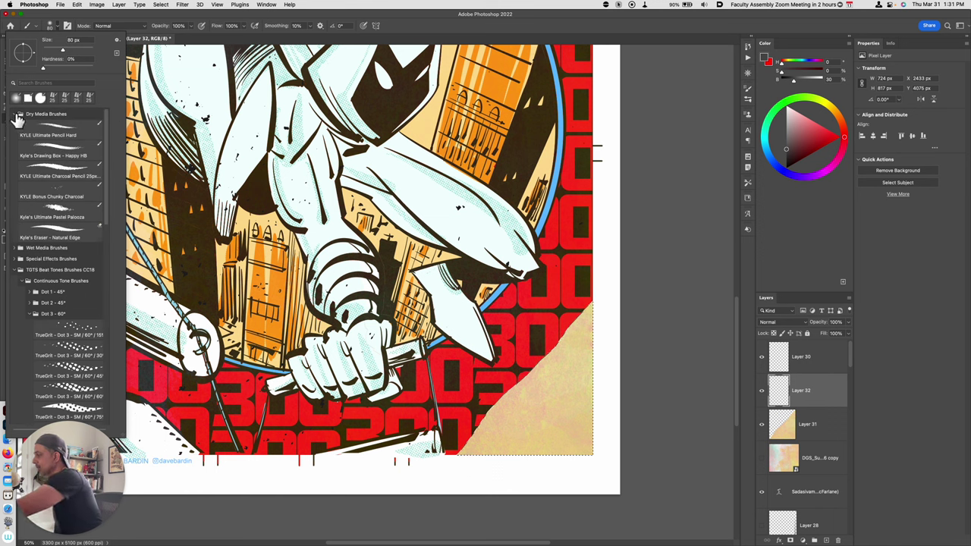
{"action": "left_click", "coordinate": [18, 116]}
{"action": "left_click", "coordinate": [20, 148]}
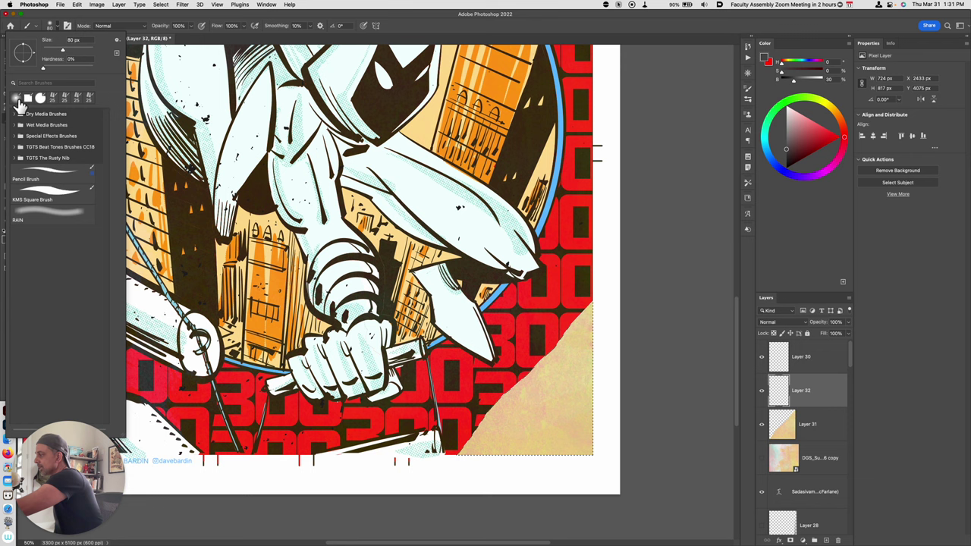
{"action": "left_click", "coordinate": [17, 98]}
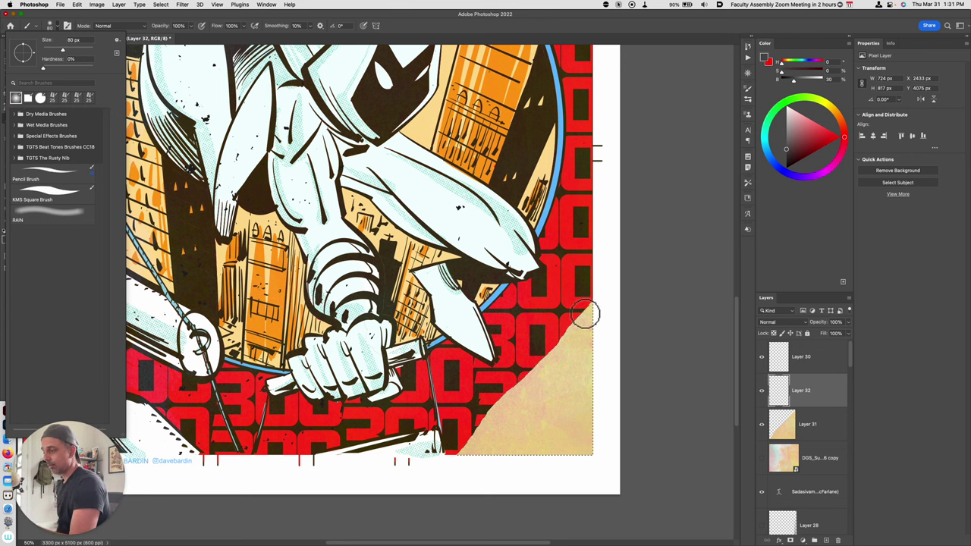
- On Layer 32, brush a soft shadow along the beige triangle's diagonal fold, then deselect
{"action": "left_click", "coordinate": [558, 341]}
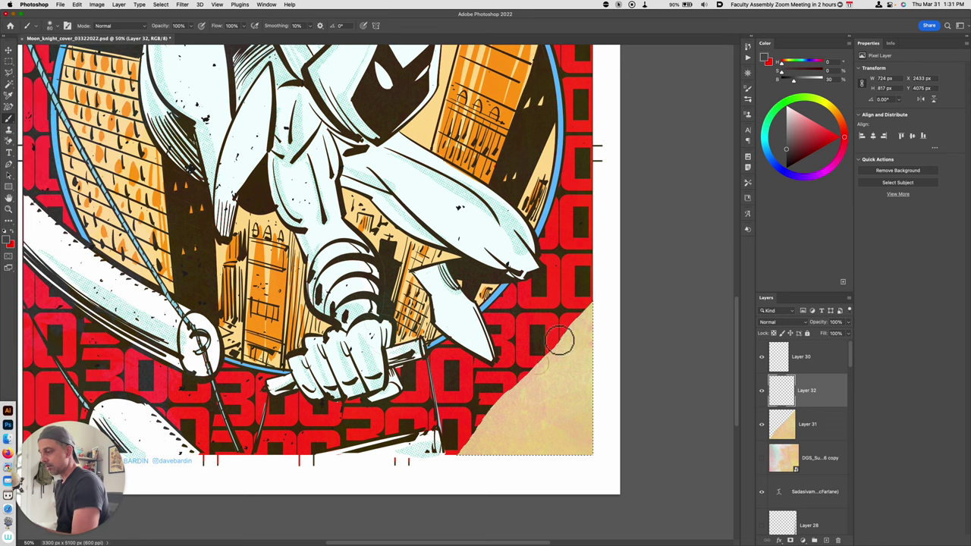
{"action": "left_click_drag", "start_coordinate": [496, 410], "coordinate": [468, 439]}
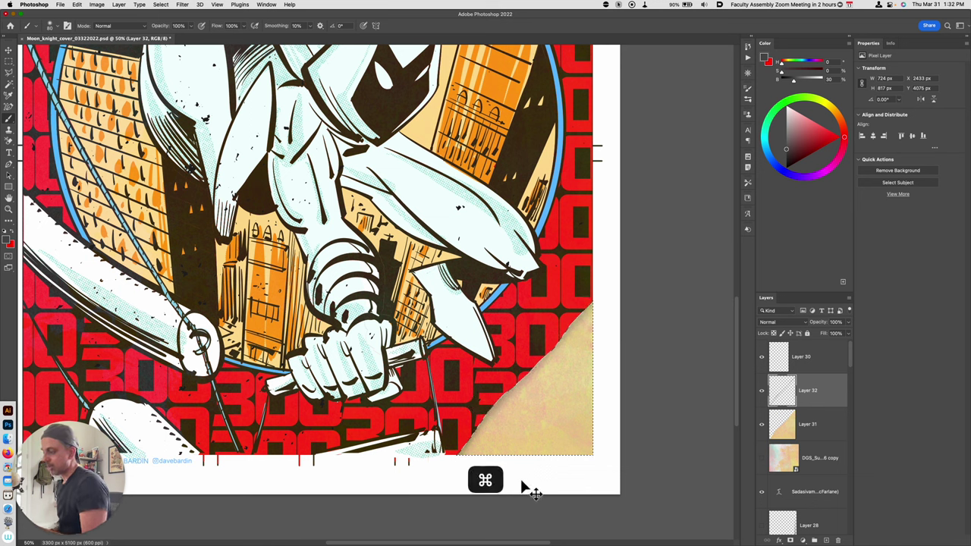
{"action": "key", "text": "super+d"}
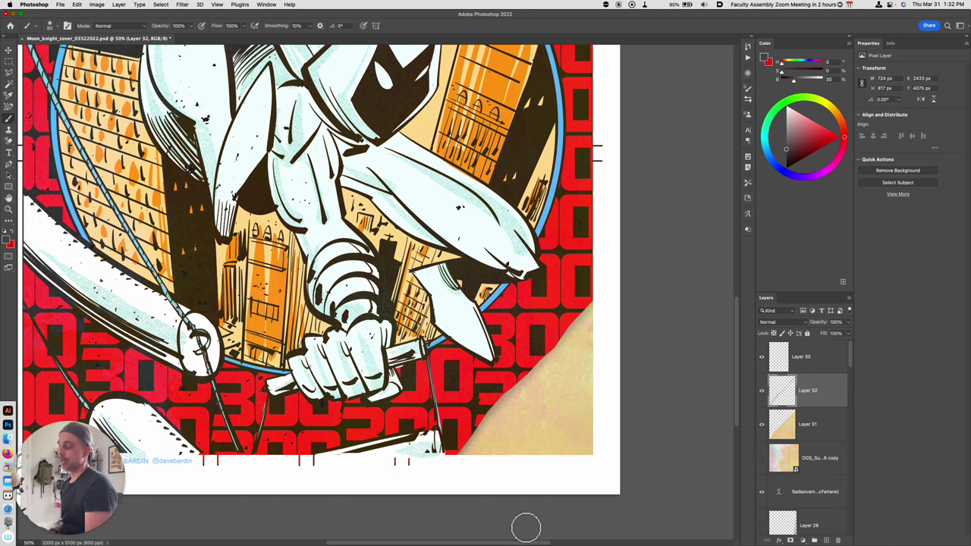
- Add Layer 33 above the beige corner with black colour and the KMS Square brush
{"action": "left_click", "coordinate": [810, 430]}
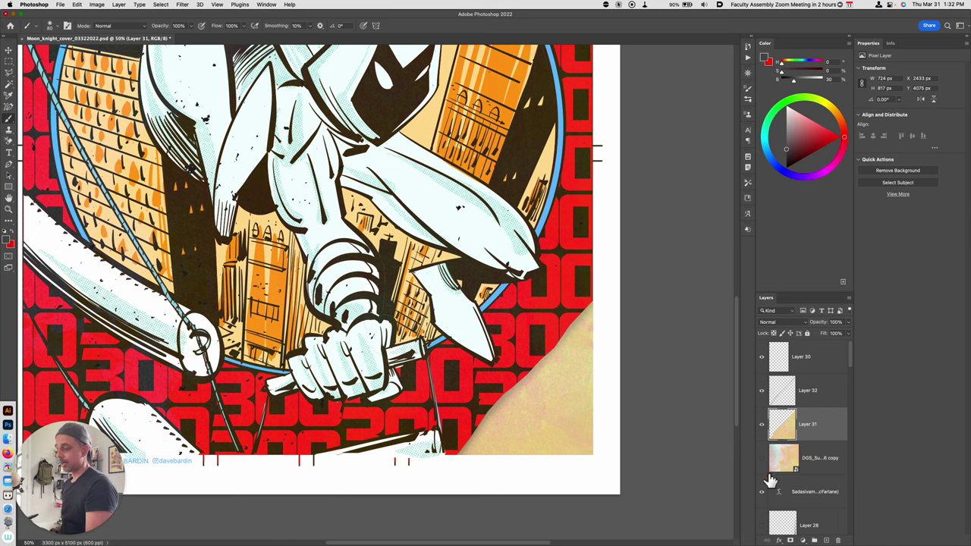
{"action": "key", "text": "alt+shift+super+n"}
{"action": "key", "text": "x"}
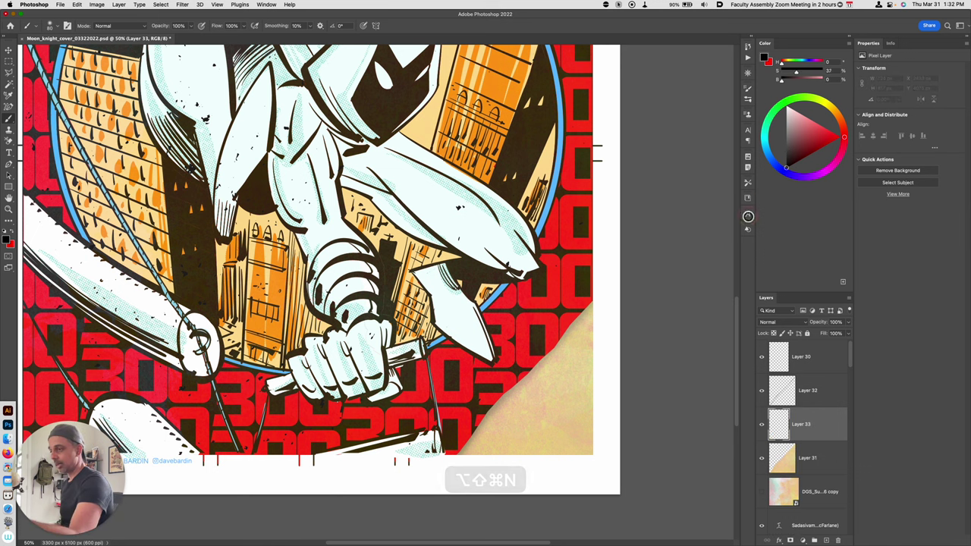
{"action": "left_click", "coordinate": [47, 30]}
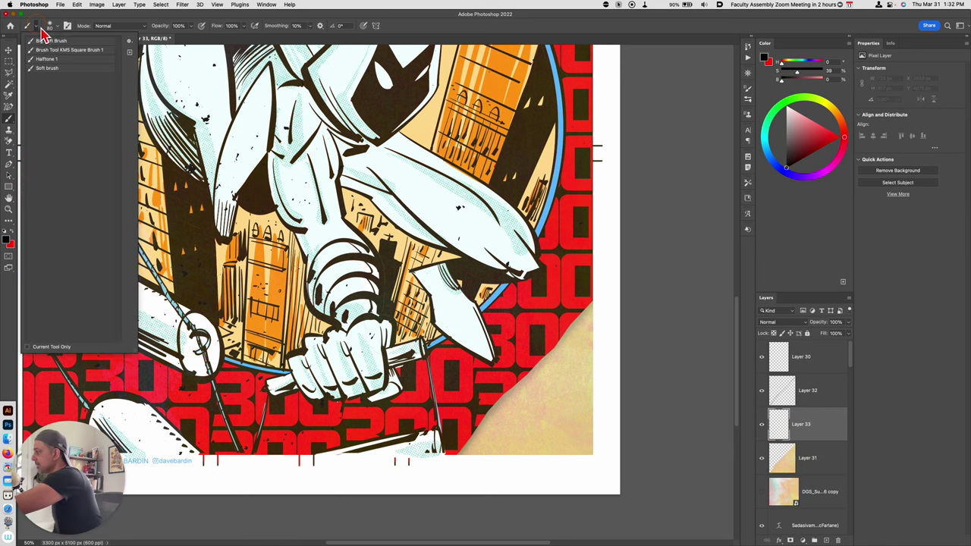
{"action": "left_click", "coordinate": [72, 50]}
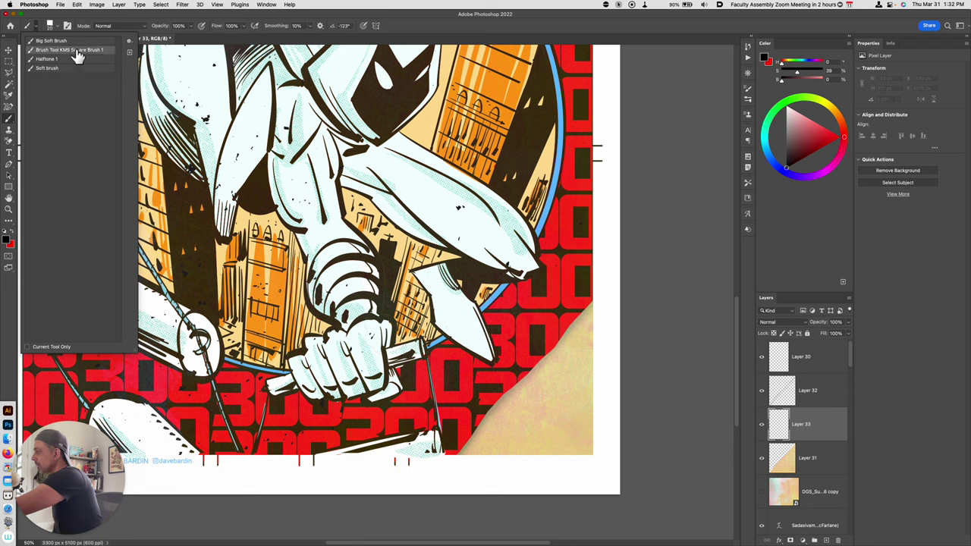
- Draw a vertical and a horizontal black panel line forming an L, undoing the extra stroke
{"action": "left_click_drag", "start_coordinate": [572, 322], "coordinate": [568, 432]}
{"action": "left_click", "coordinate": [477, 433], "text": "shift"}
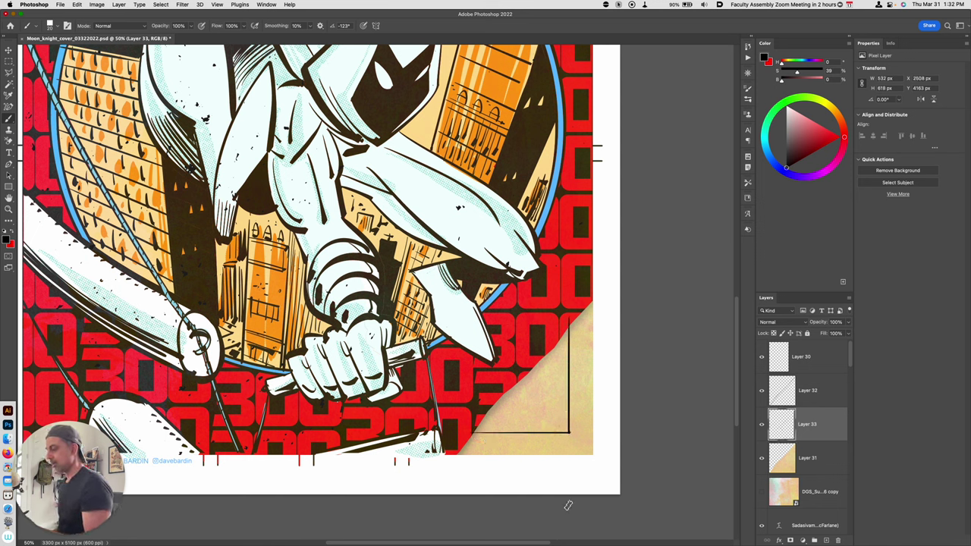
{"action": "left_click_drag", "start_coordinate": [476, 434], "coordinate": [569, 434]}
{"action": "key", "text": "super+z"}
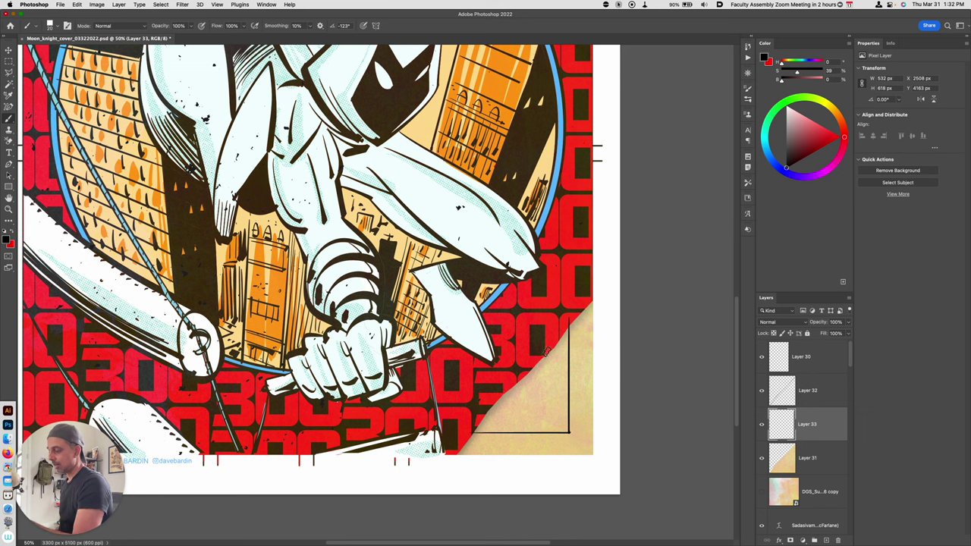
- Load Layer 31's outline, invert the selection, and cut the Layer 33 lines outside the corner
{"action": "key", "text": "super"}
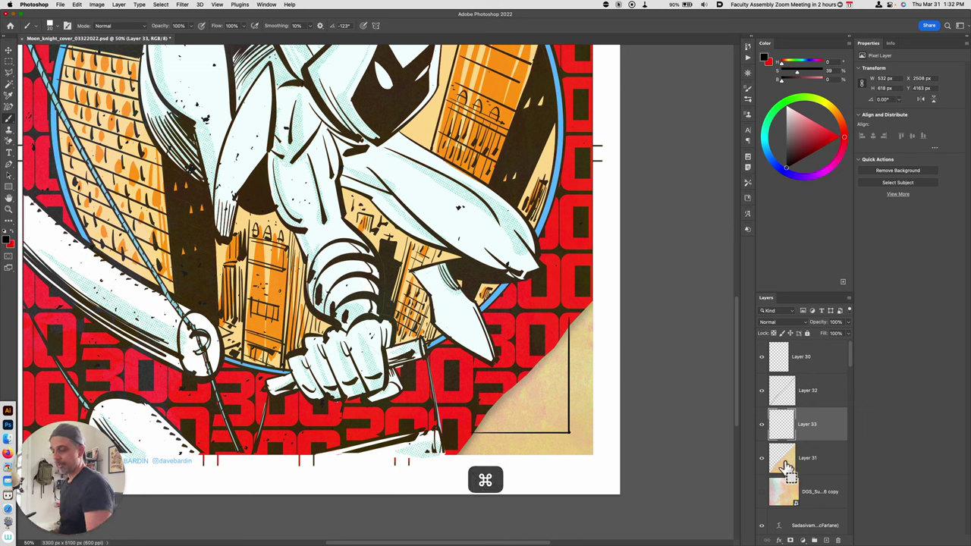
{"action": "left_click", "coordinate": [784, 476], "text": "super"}
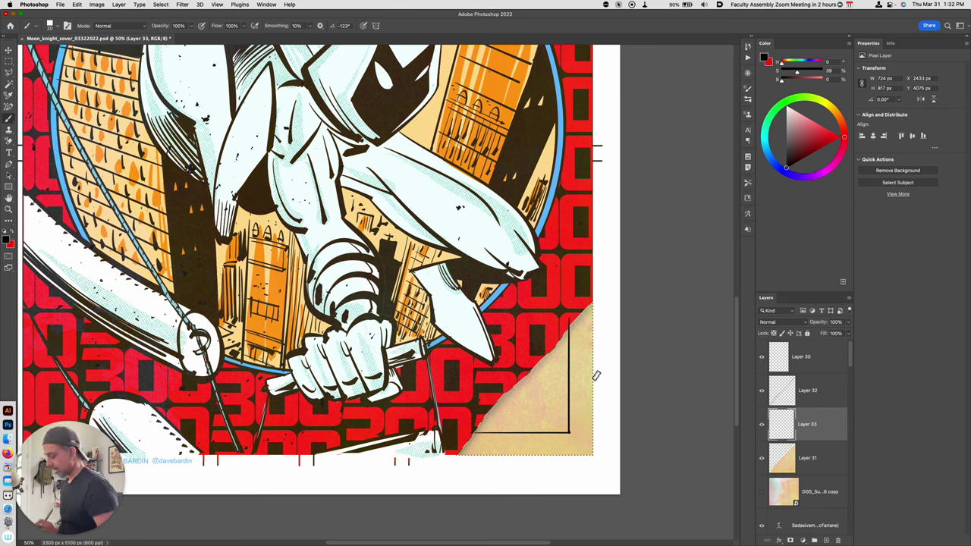
{"action": "key", "text": "shift+super+i"}
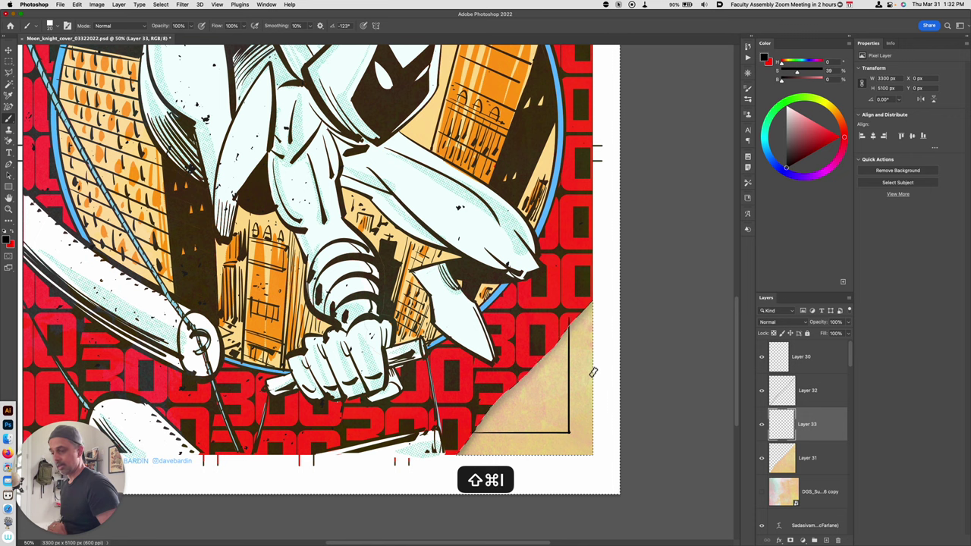
{"action": "key", "text": "super+x"}
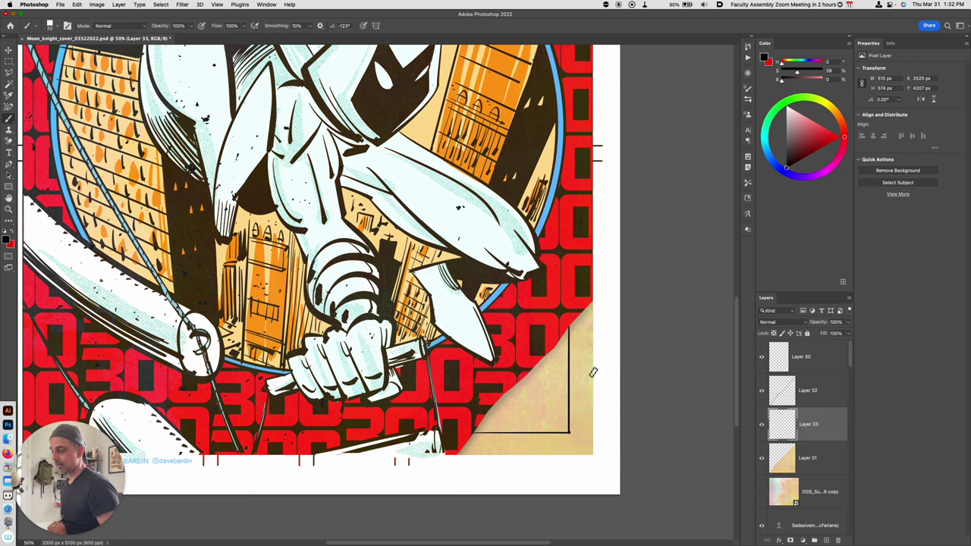
{"action": "key", "text": "super+minus"}
{"action": "key", "text": "super+minus"}
{"action": "key", "text": "super+equal"}
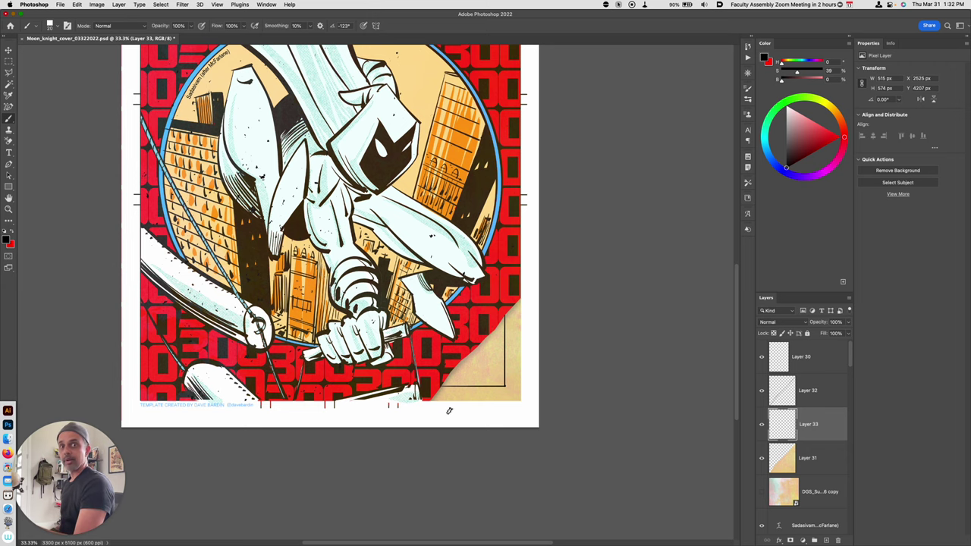
{"action": "scroll", "coordinate": [498, 373], "scroll_direction": "up", "scroll_amount": 4}
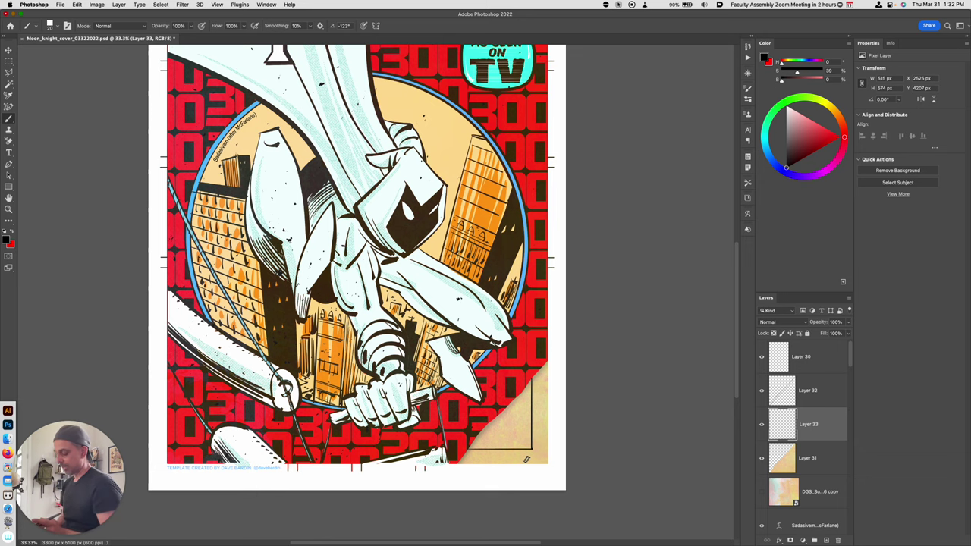
{"action": "key", "text": "super+minus"}
{"action": "key", "text": "super+equal"}
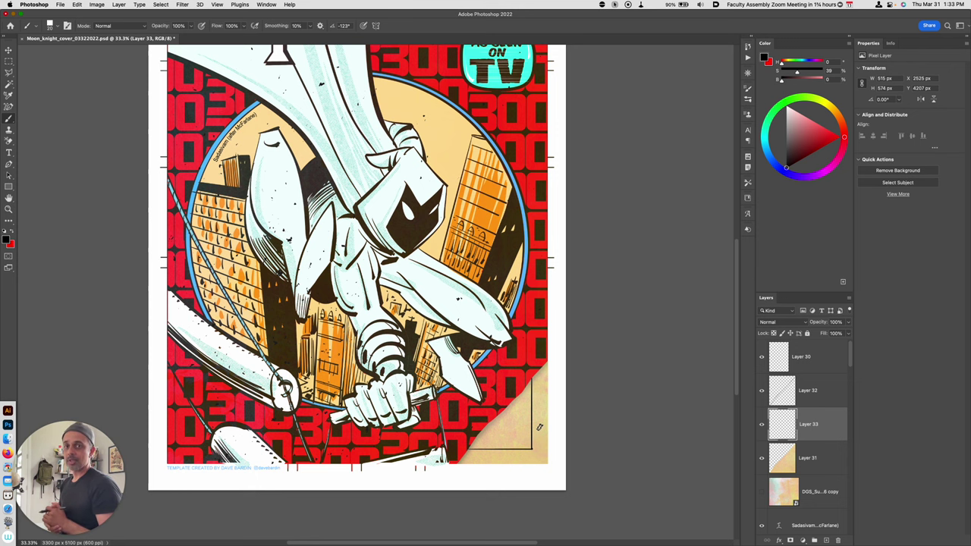
{"action": "scroll", "coordinate": [539, 427], "scroll_direction": "up", "scroll_amount": 2}
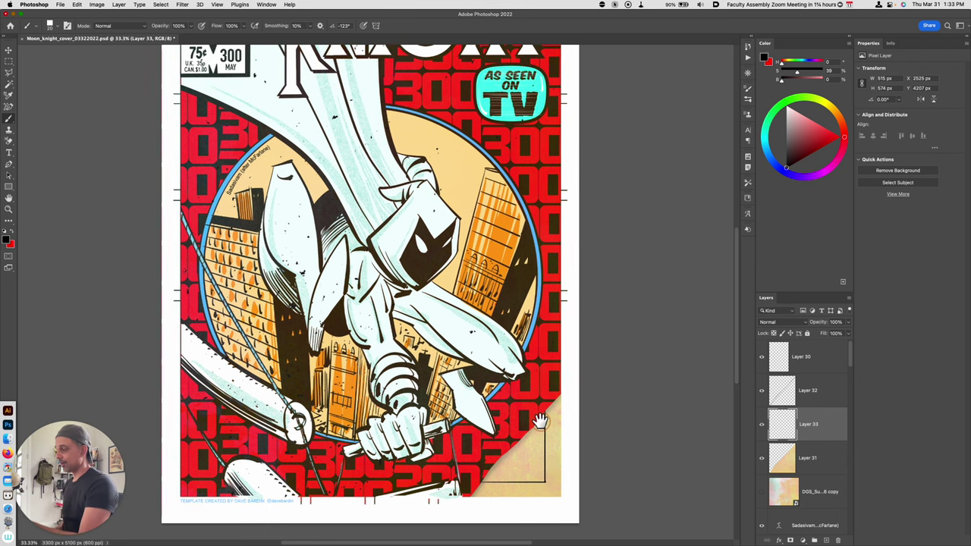